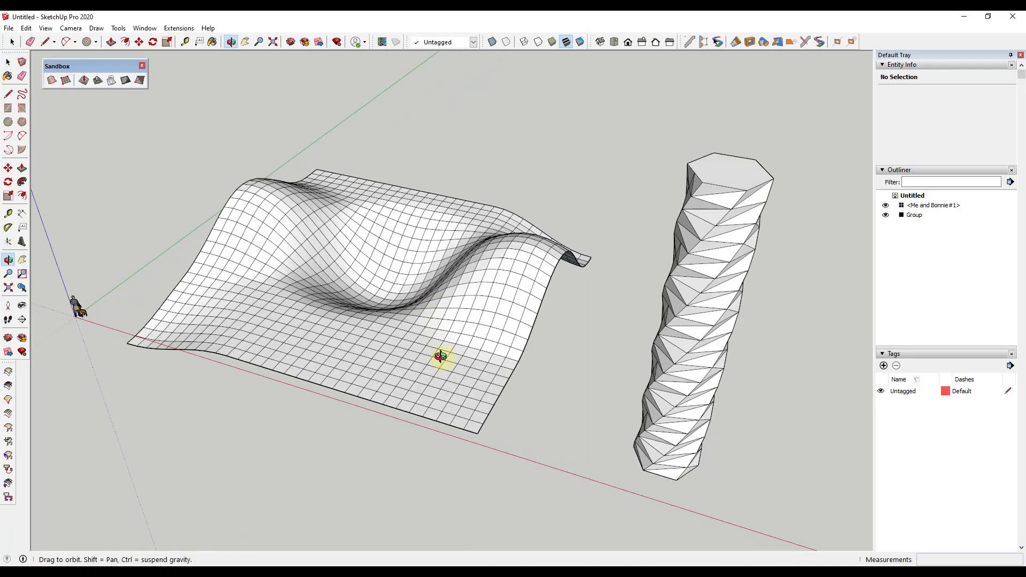
Step: Open the wavy terrain mesh group for editing
middle_drag(437, 355, 433, 359)
scroll(294, 229, up, 3)
double_click(295, 229)
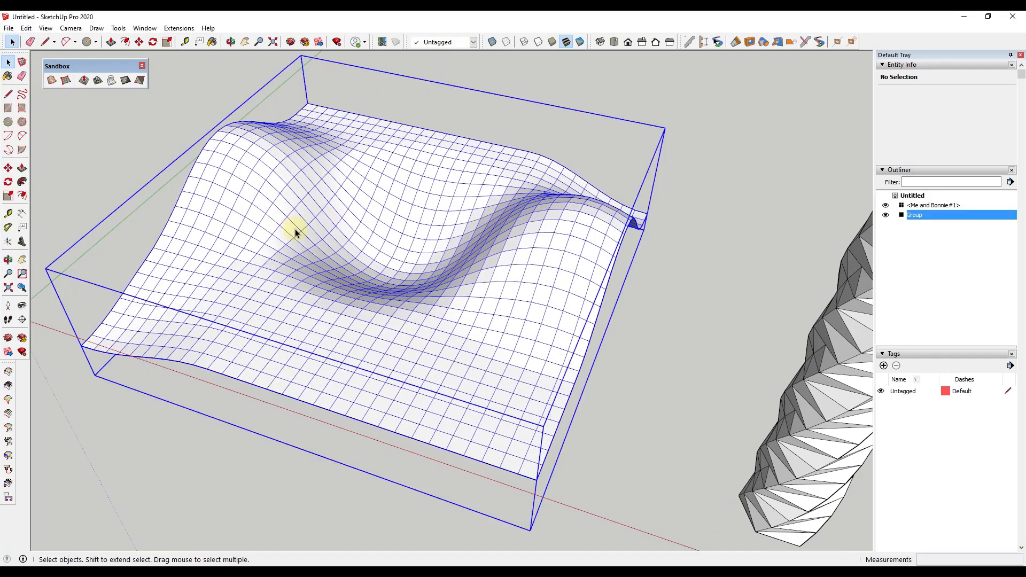
scroll(306, 224, up, 1)
middle_drag(307, 224, 325, 309)
scroll(325, 309, down, 2)
scroll(329, 245, down, 2)
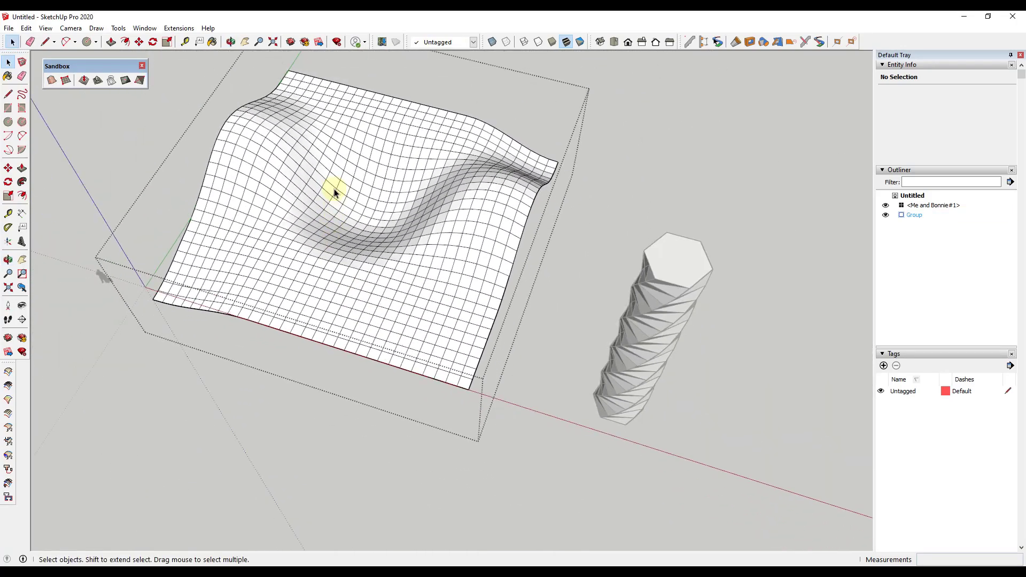
scroll(294, 130, up, 3)
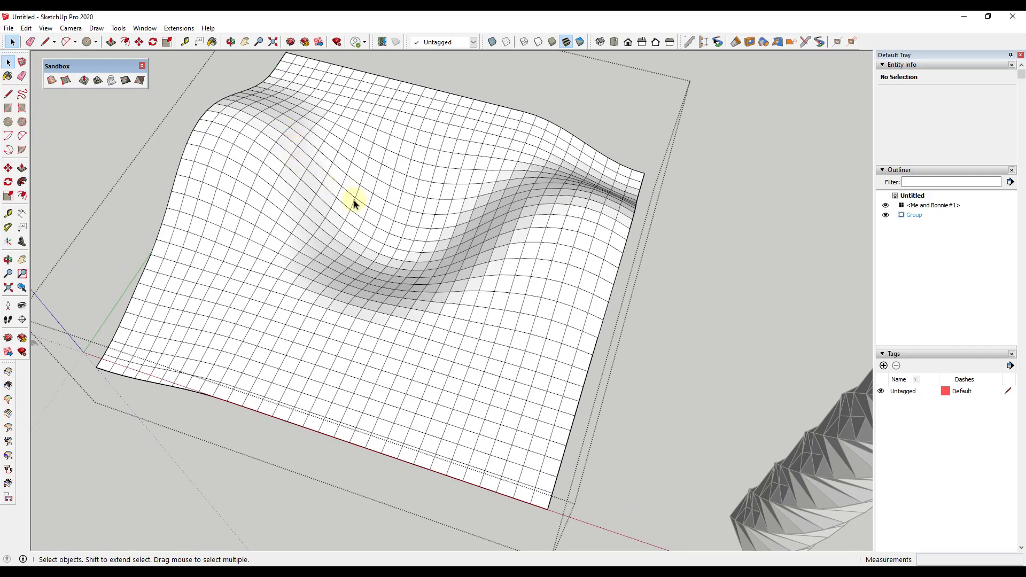
Step: Build a winding selection of adjacent grid edges in the terrain's valley, and replace it with a single nearby face
click(349, 214)
ctrl+click(342, 225)
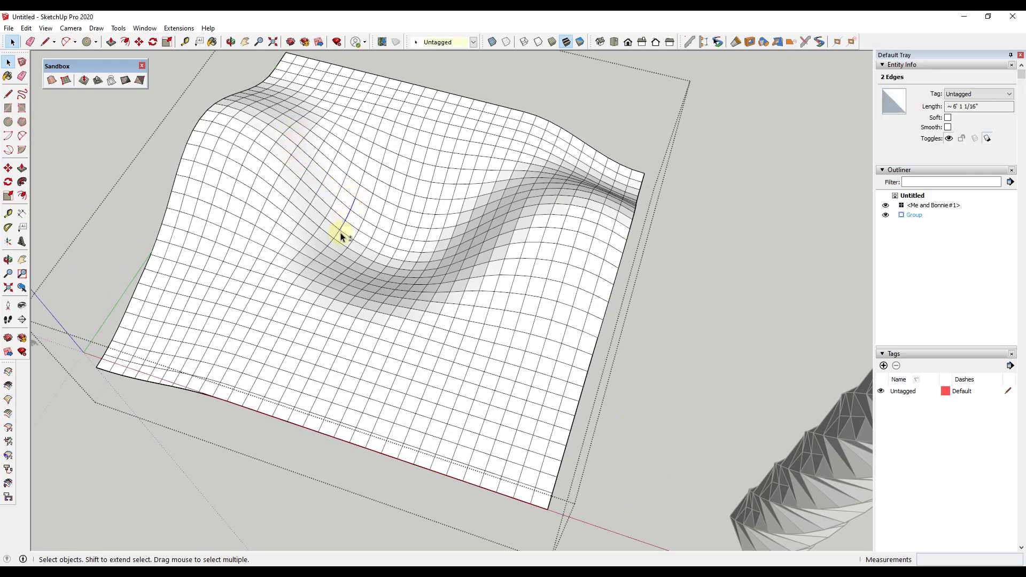
ctrl+click(339, 234)
ctrl+click(331, 246)
ctrl+click(328, 254)
ctrl+click(330, 260)
ctrl+click(329, 258)
ctrl+click(350, 262)
ctrl+click(359, 258)
ctrl+click(367, 250)
ctrl+click(371, 243)
ctrl+click(375, 235)
ctrl+click(377, 227)
ctrl+click(382, 222)
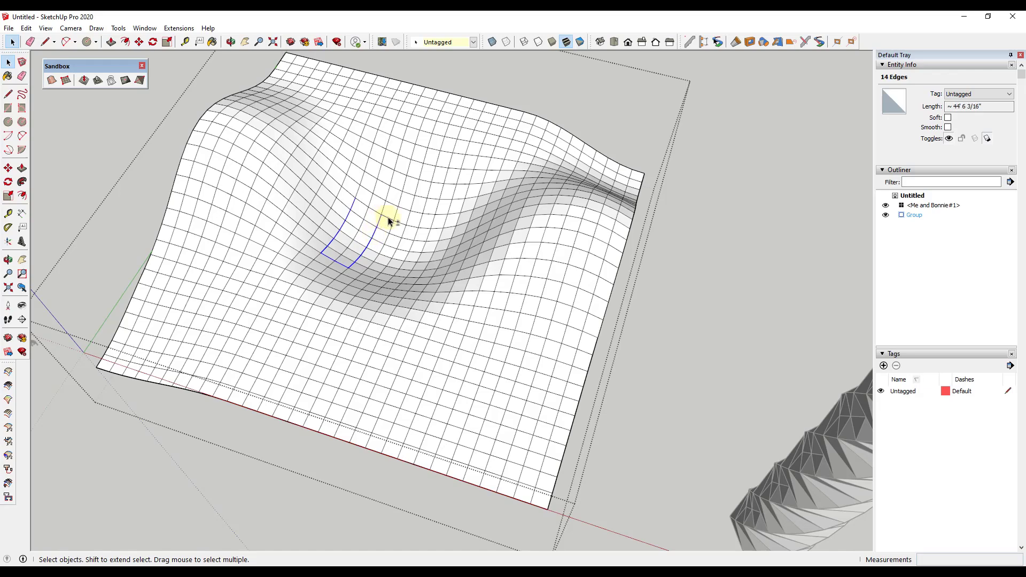
ctrl+click(396, 222)
ctrl+click(401, 230)
ctrl+click(399, 239)
ctrl+click(396, 250)
ctrl+click(393, 256)
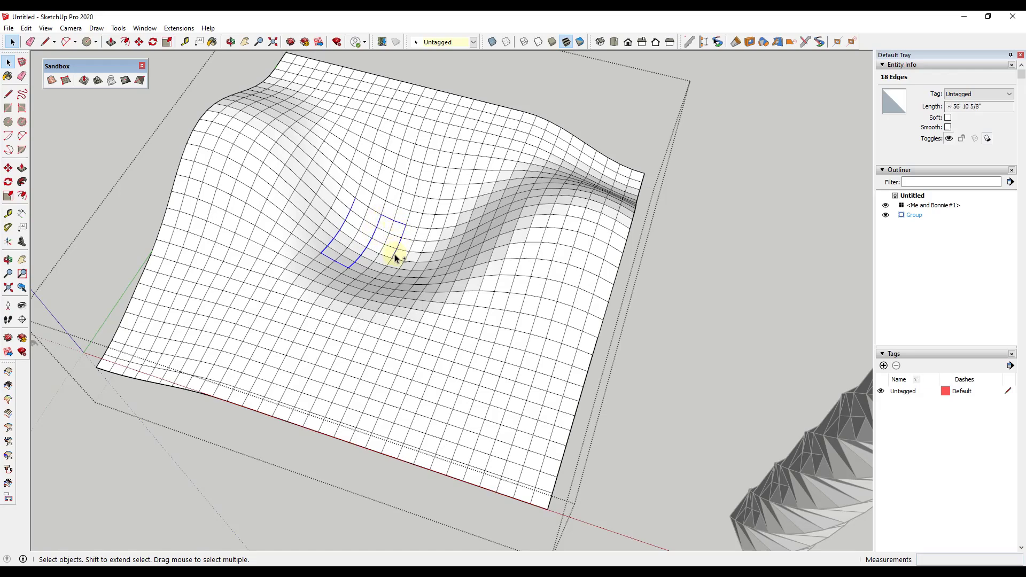
click(428, 294)
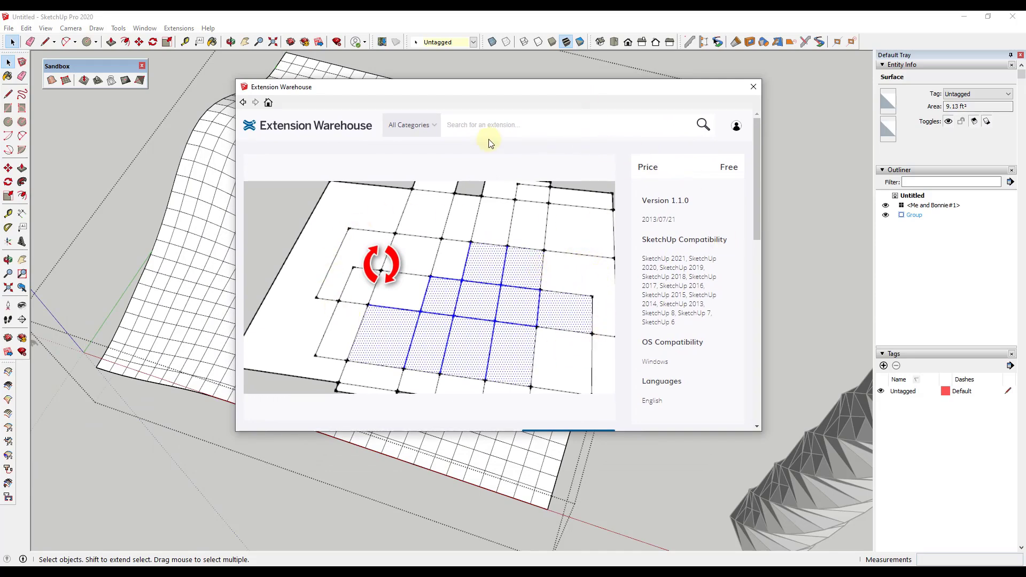
Step: Review the Selection Memory extension's description and usage notes in Extension Warehouse, and move its window out of the way
scroll(500, 251, down, 3)
scroll(501, 251, down, 1)
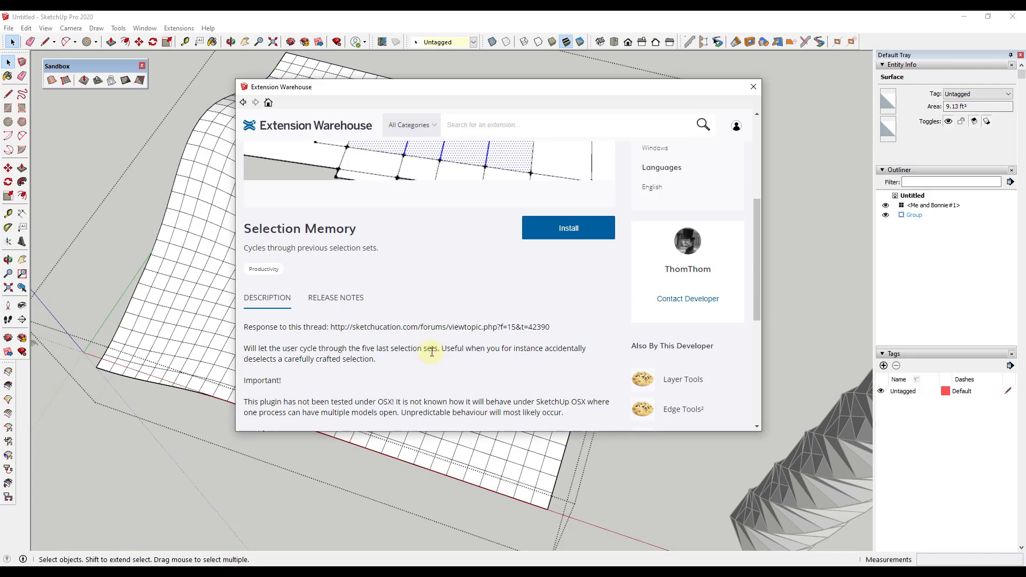
scroll(432, 352, down, 3)
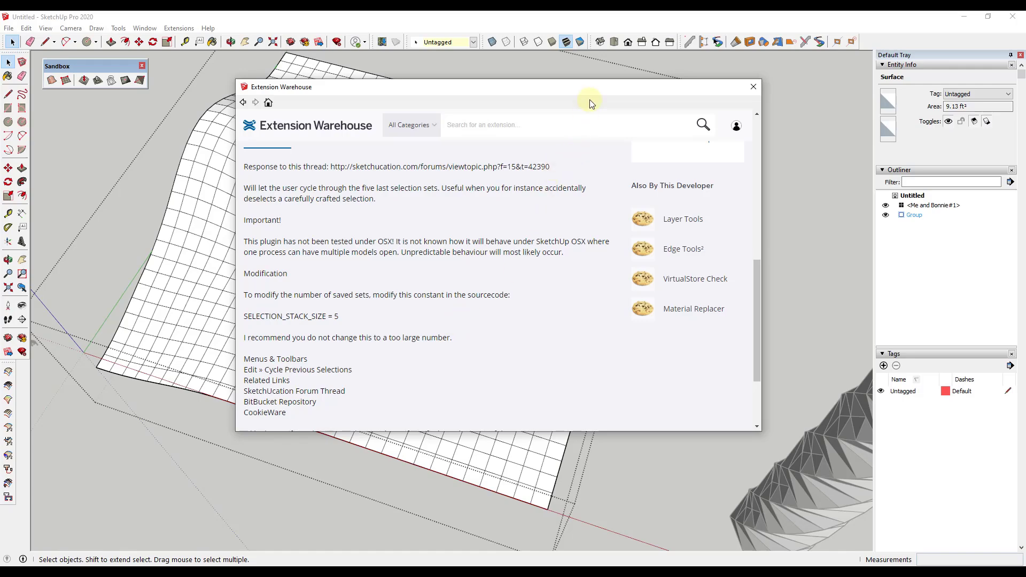
scroll(527, 287, up, 7)
scroll(529, 268, down, 3)
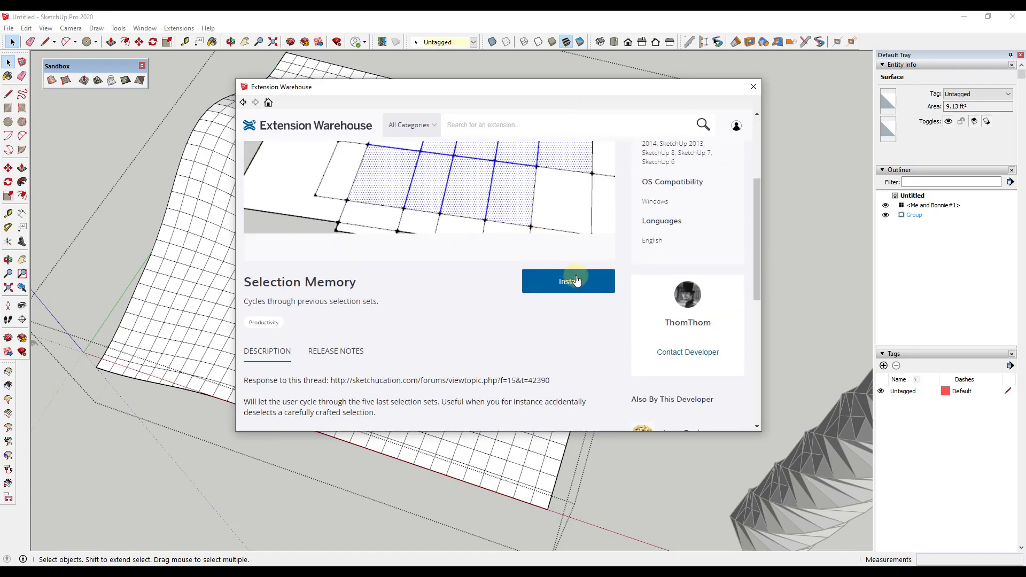
click(576, 281)
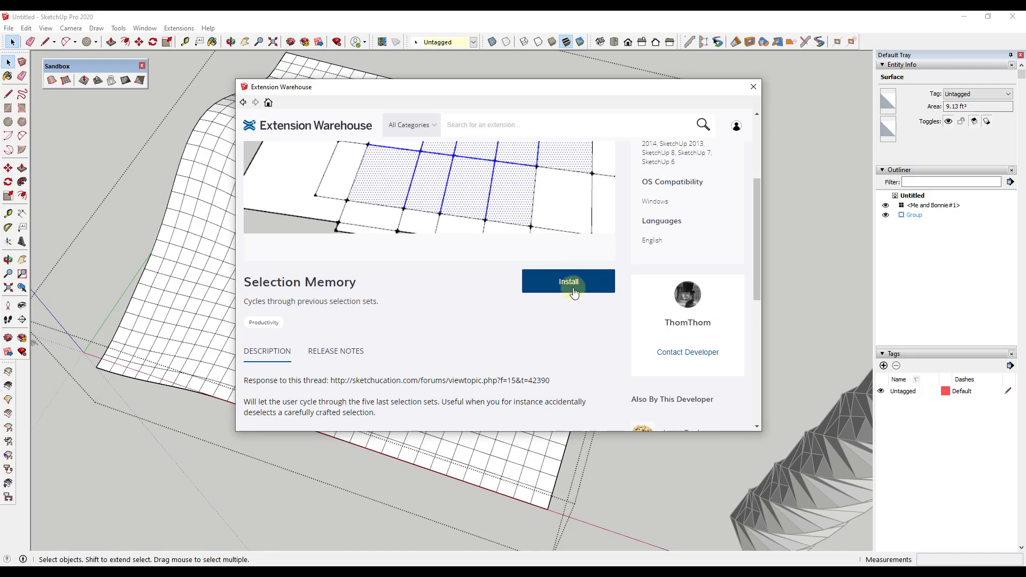
drag(521, 82, 0, 94)
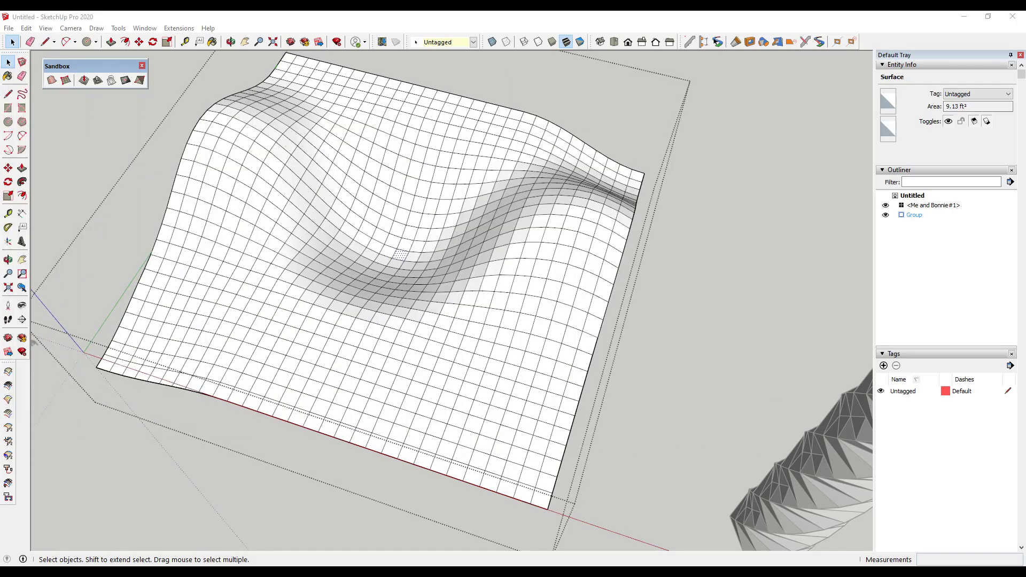
Step: Restore the lost edge selection with Cycle Previous Selections, replace it with a single face, and restore it once more
click(31, 29)
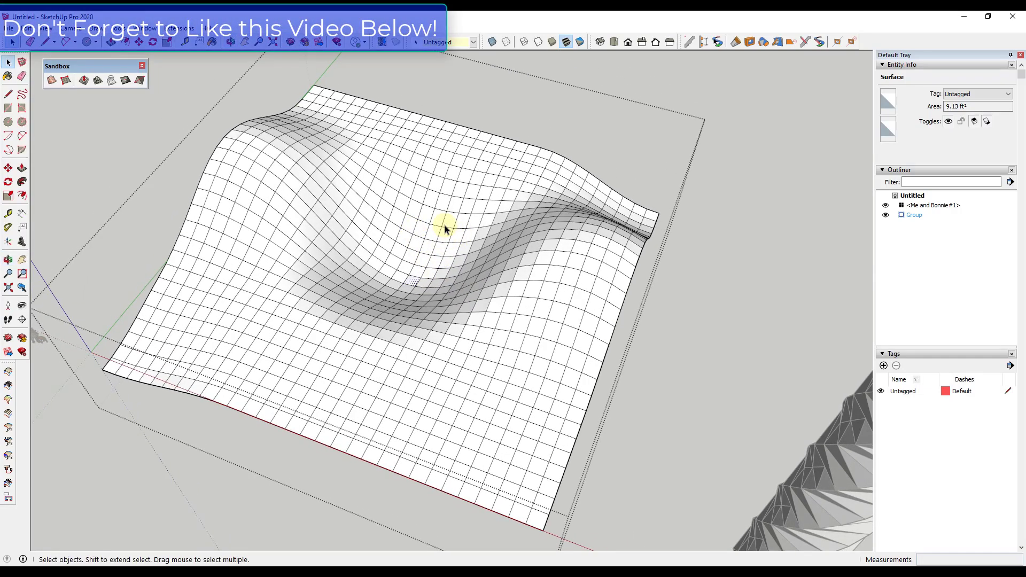
key(alt+z)
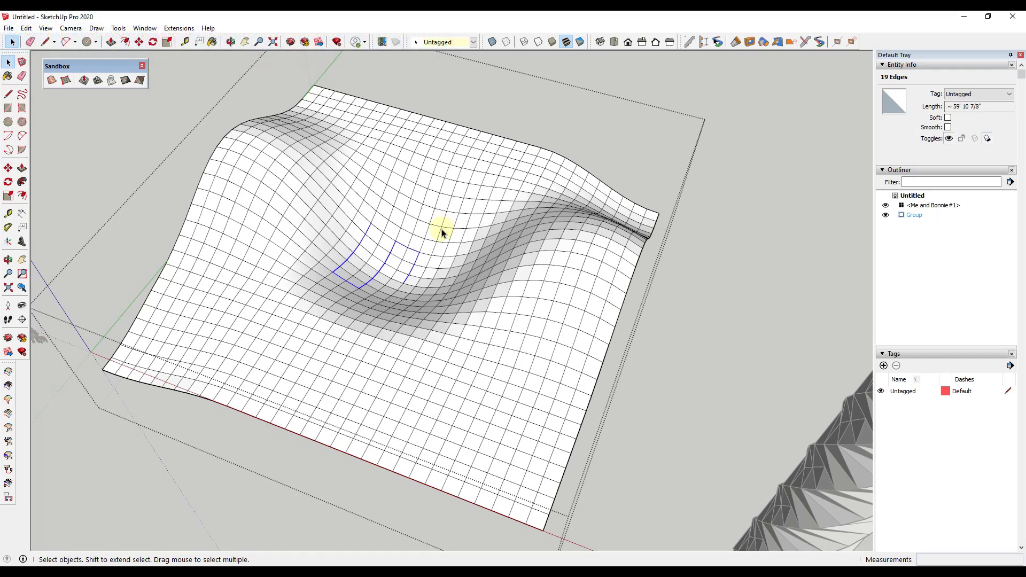
click(435, 235)
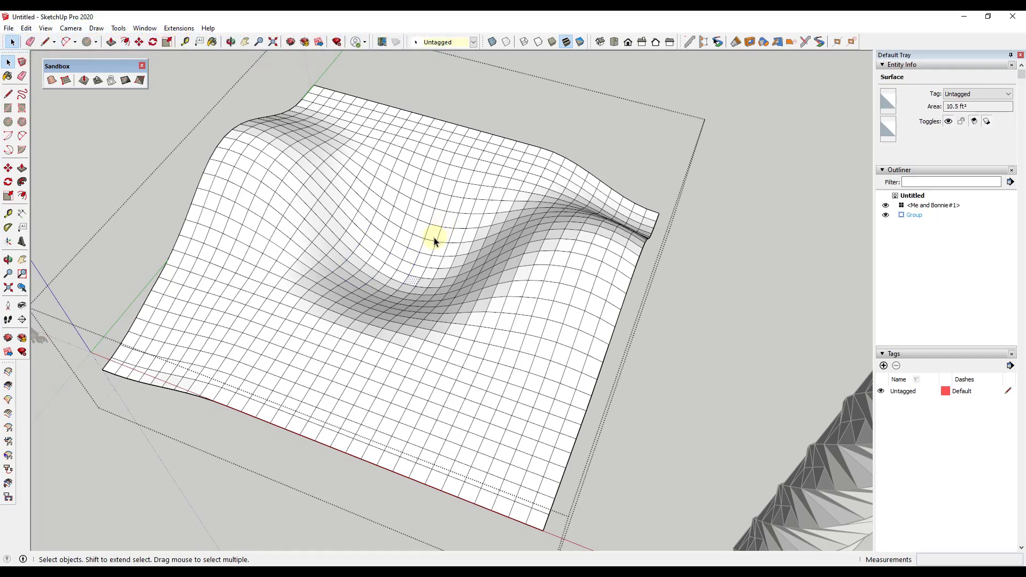
click(434, 240)
key(alt+z)
Step: Extend the edge selection across the bottom of the valley and back up the next parallel grid line
ctrl+click(397, 292)
ctrl+click(390, 297)
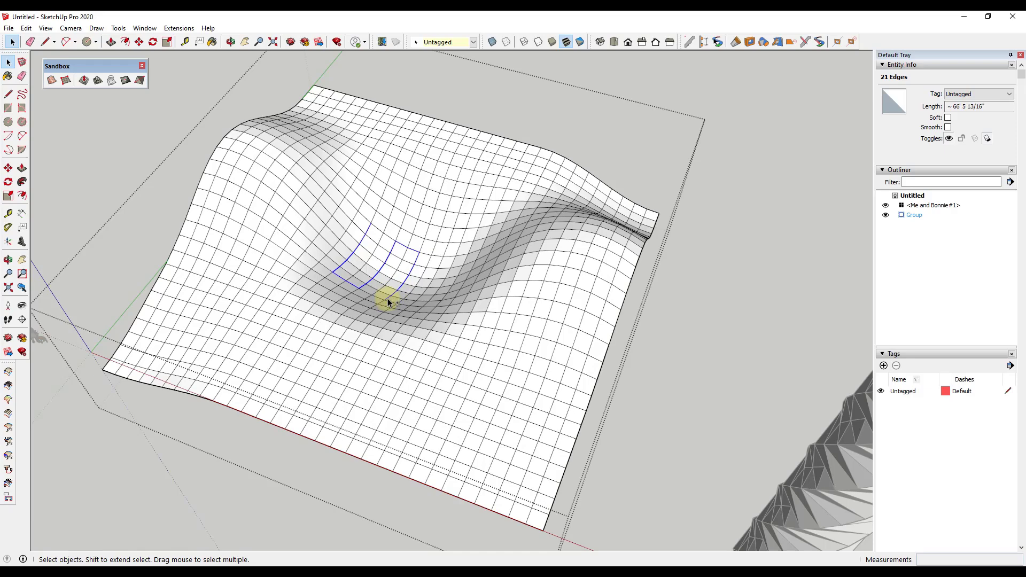
shift+click(392, 305)
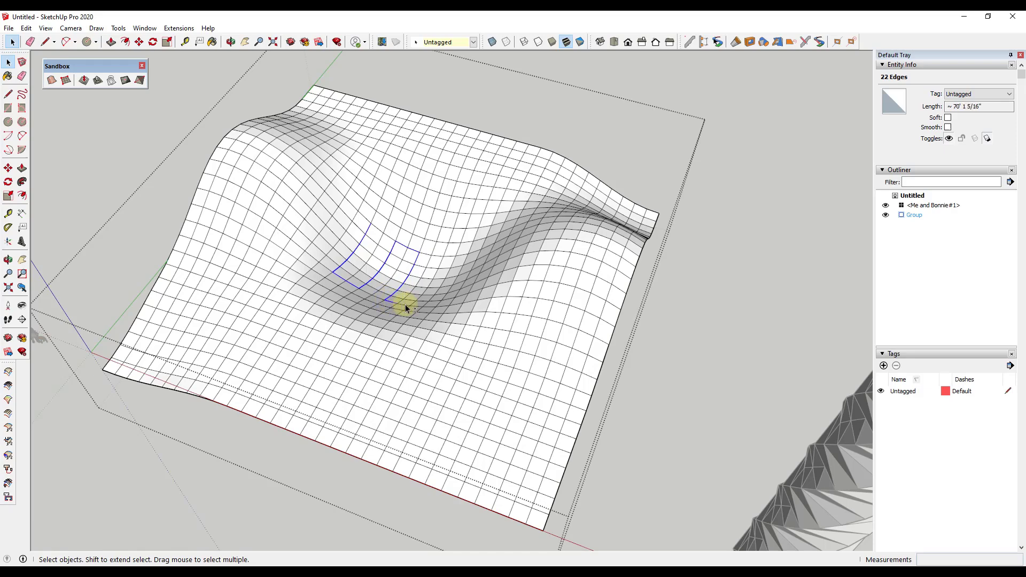
shift+click(406, 305)
middle_drag(406, 306, 408, 344)
scroll(411, 299, up, 2)
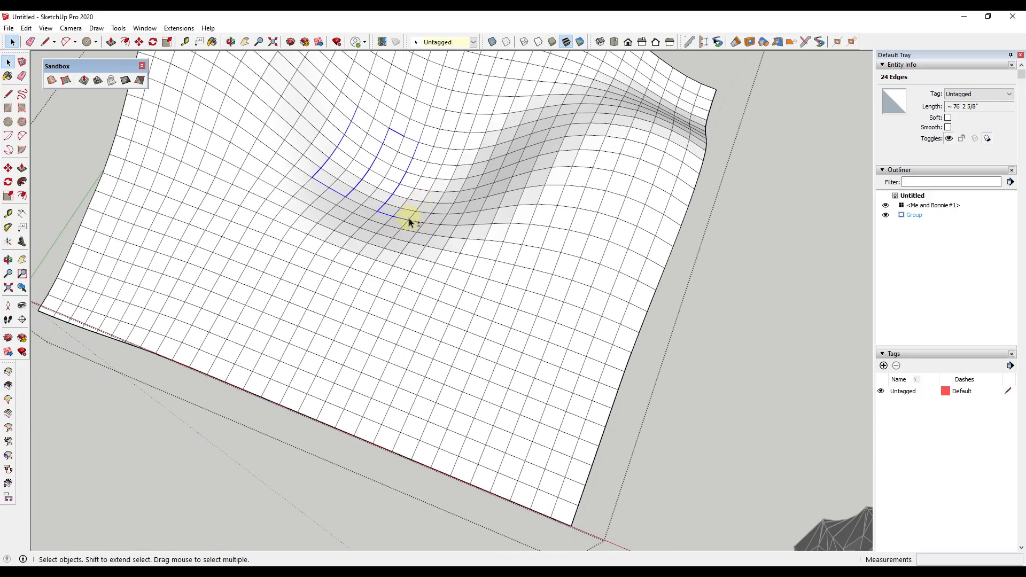
shift+click(413, 217)
shift+click(421, 207)
shift+click(428, 196)
shift+click(435, 185)
shift+click(440, 171)
shift+click(445, 156)
scroll(450, 292, down, 2)
scroll(447, 175, up, 1)
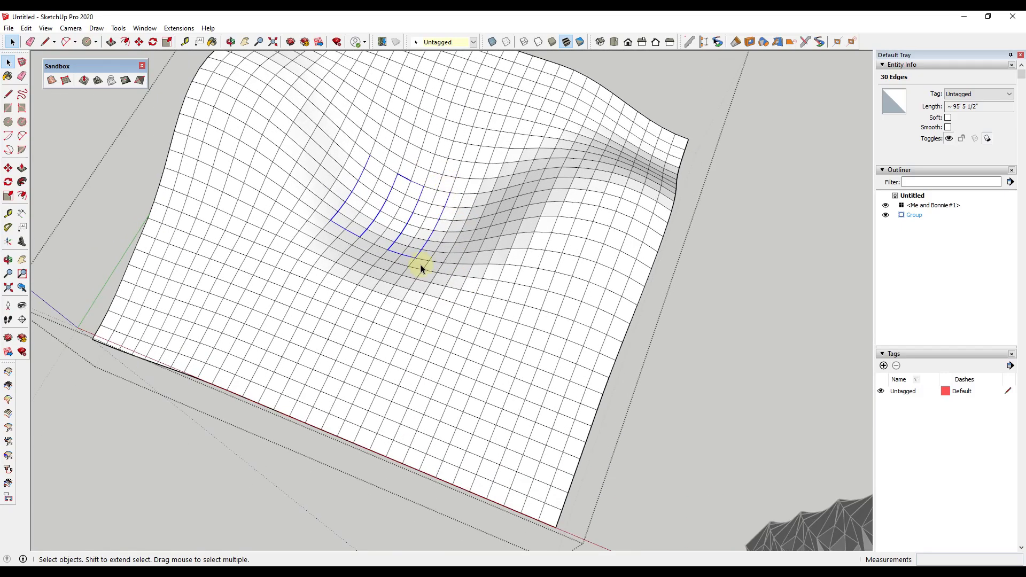
middle_drag(400, 316, 407, 243)
scroll(396, 217, up, 1)
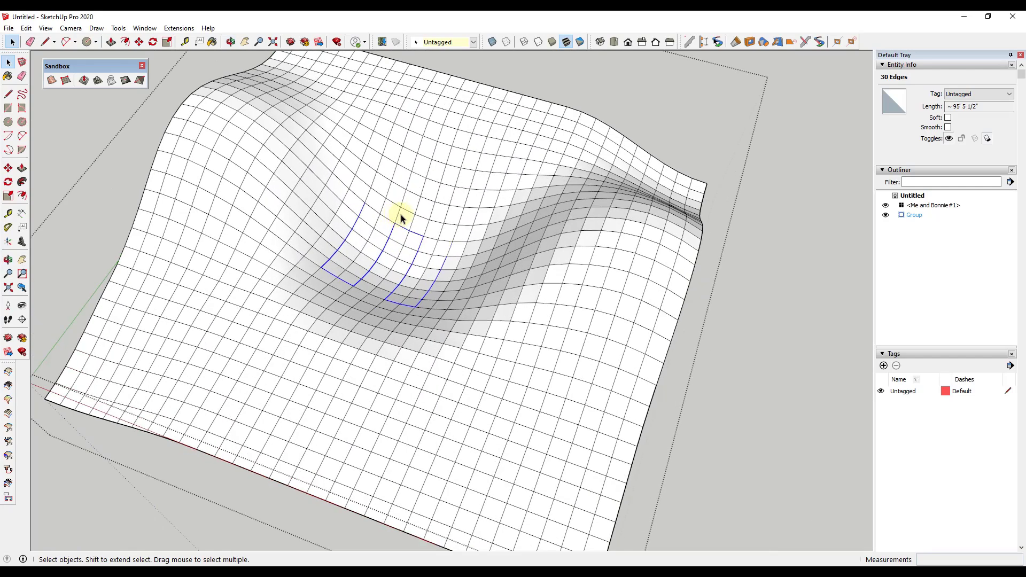
shift+click(409, 265)
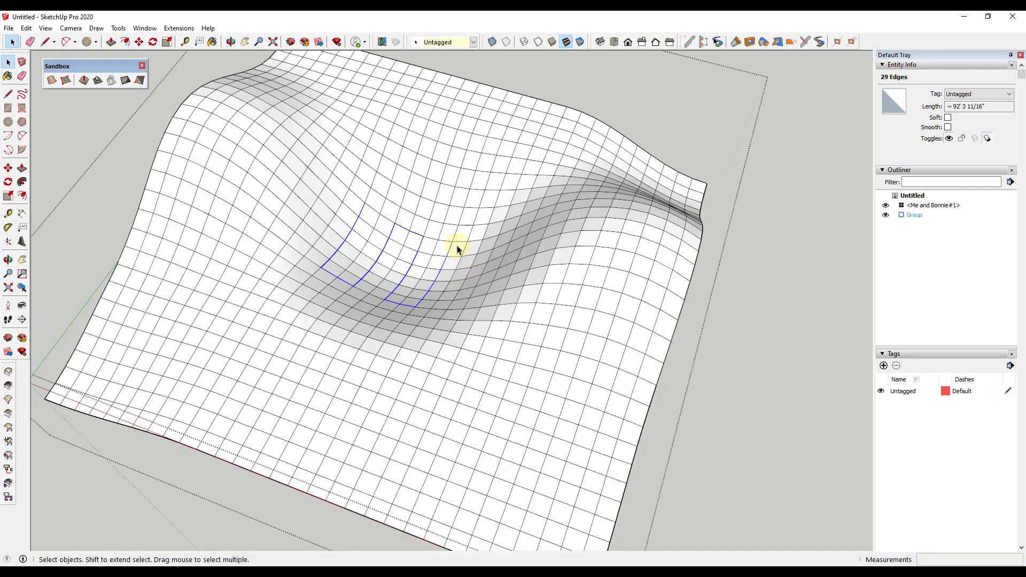
shift+click(433, 287)
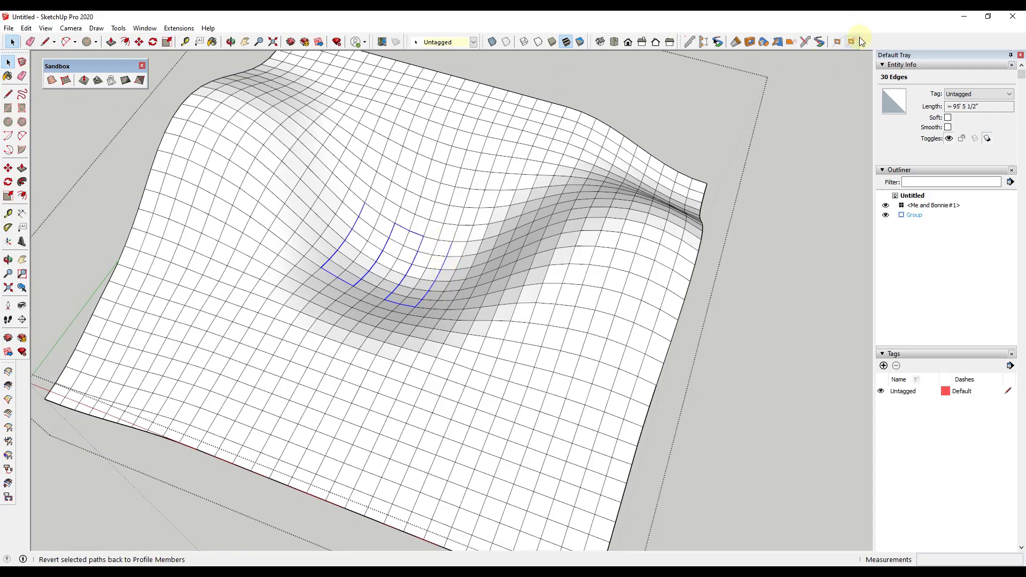
Step: Move the Sandbox toolbar slightly lower and extrude the selected edges vertically into tall wall faces
right_click(888, 40)
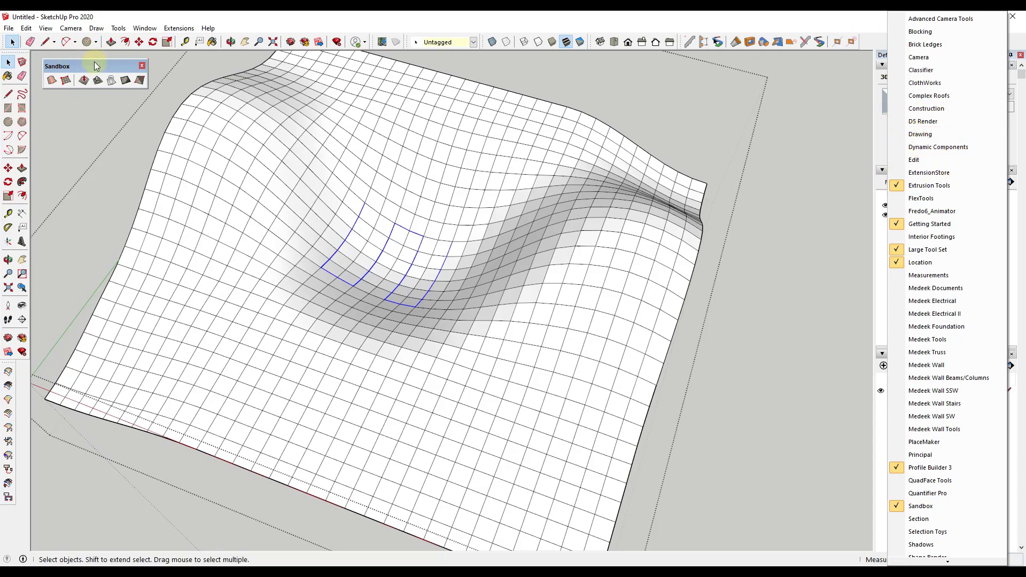
drag(94, 62, 91, 92)
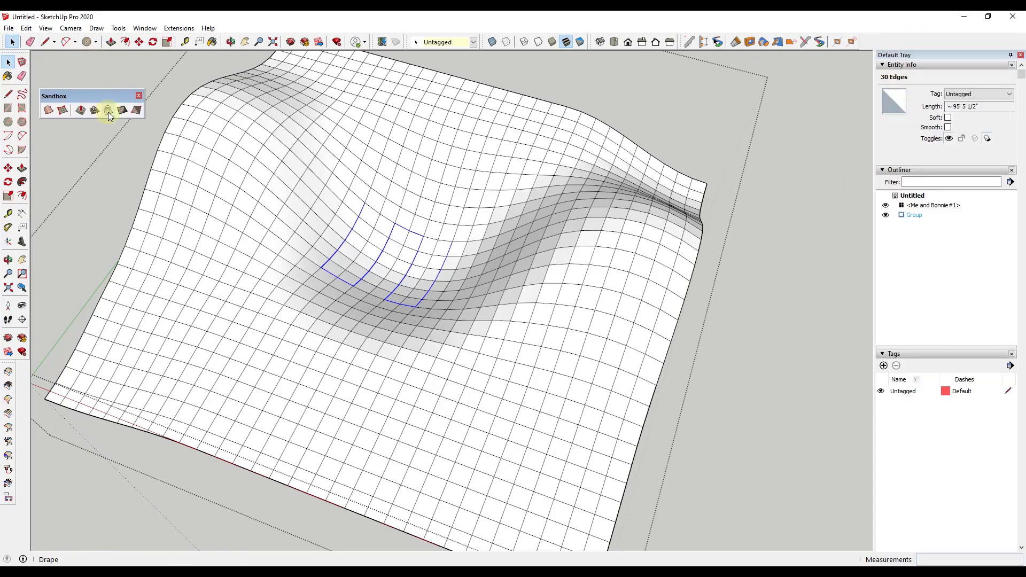
right_click(863, 37)
key(Escape)
click(178, 28)
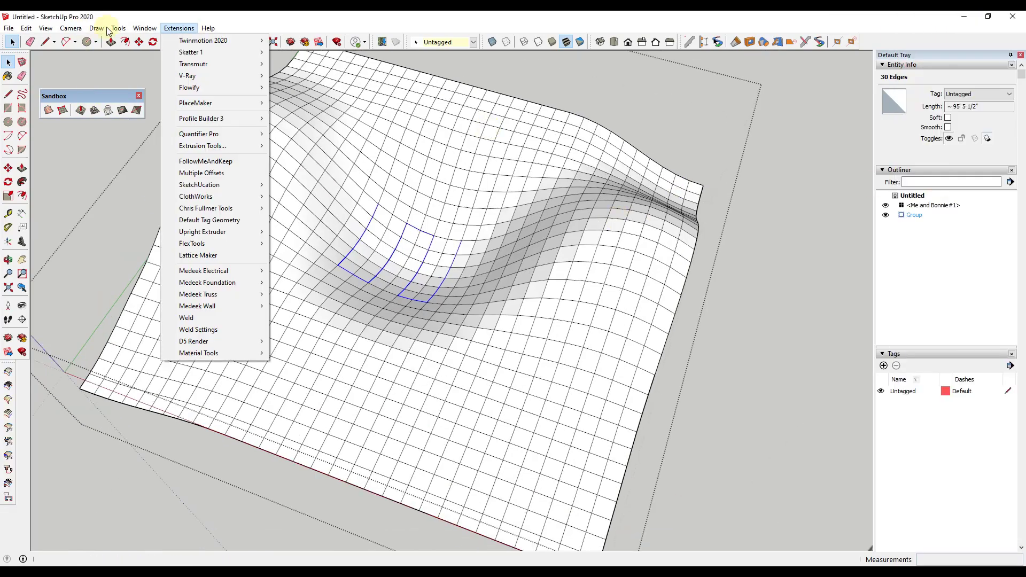
click(382, 268)
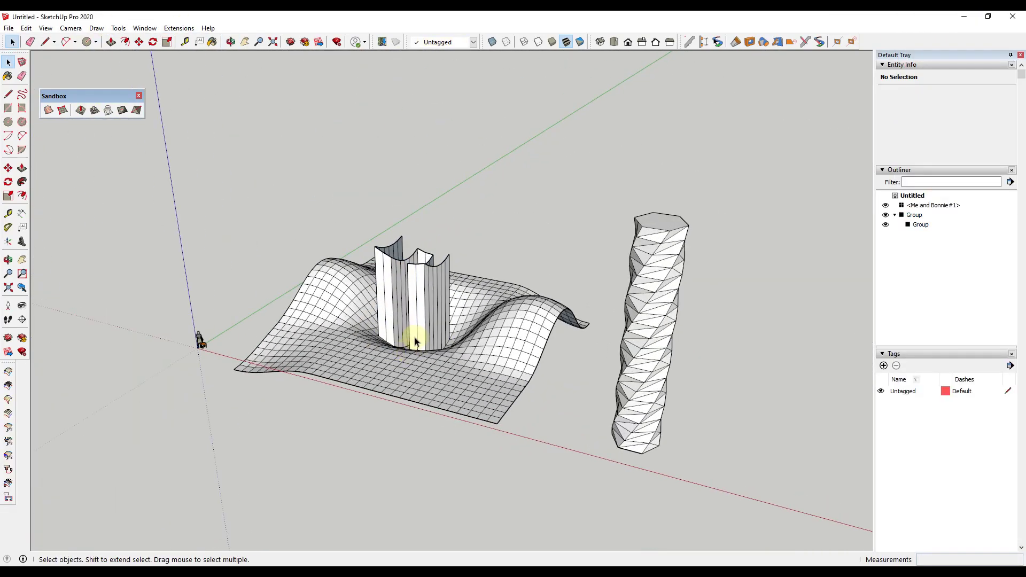
Step: Reopen the terrain group for editing and switch to the top view
double_click(438, 373)
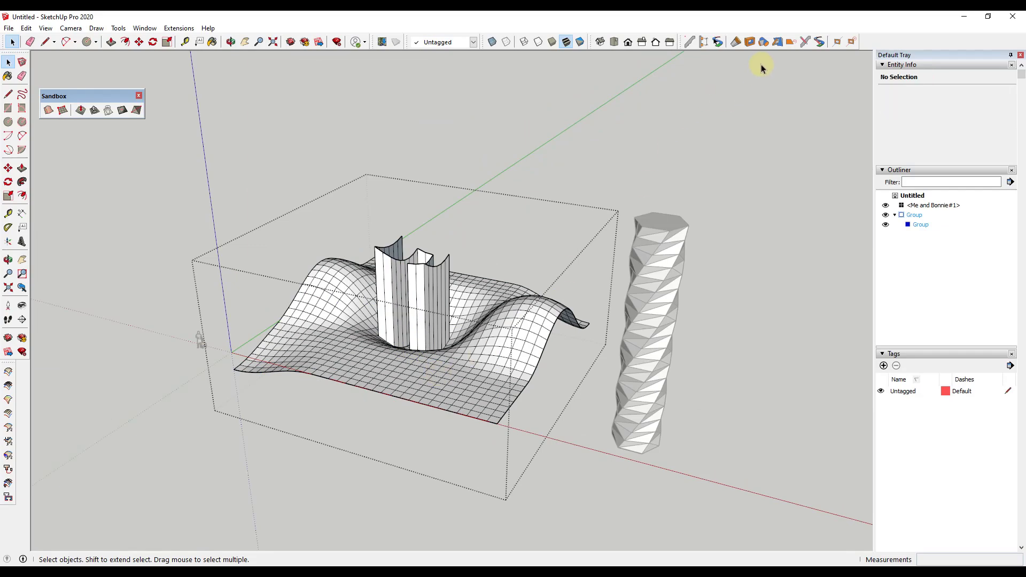
click(614, 41)
scroll(503, 328, up, 3)
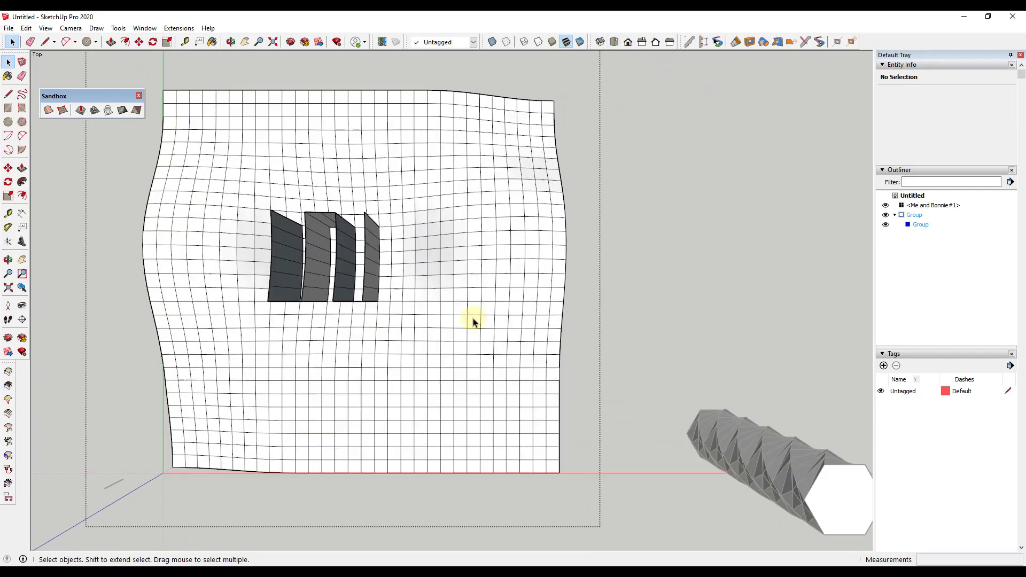
Step: Select three separate rectangular patches of the terrain grid: beside the extruded walls, near the far right corner, and behind the walls
drag(417, 220, 473, 376)
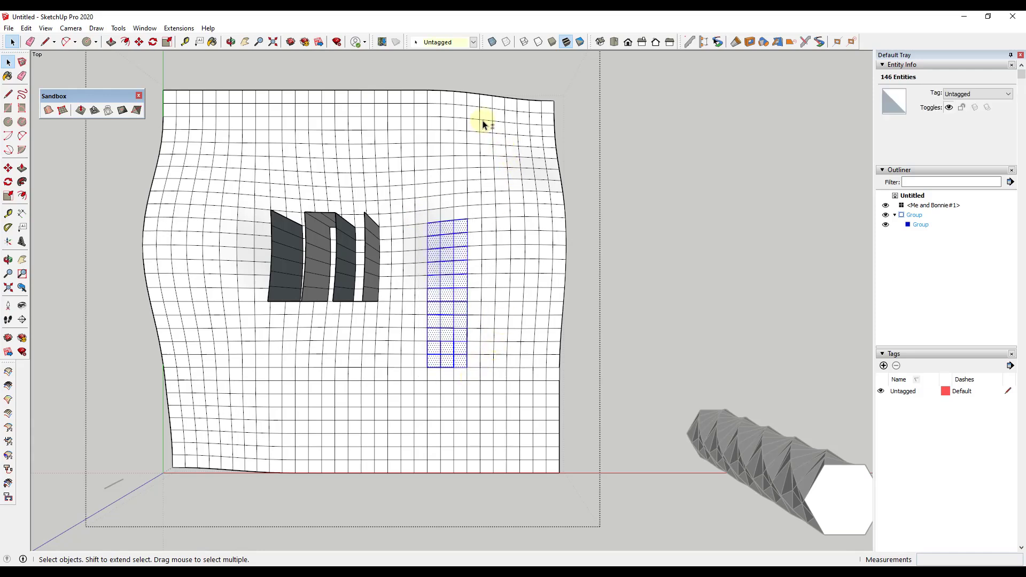
drag(486, 111, 540, 210)
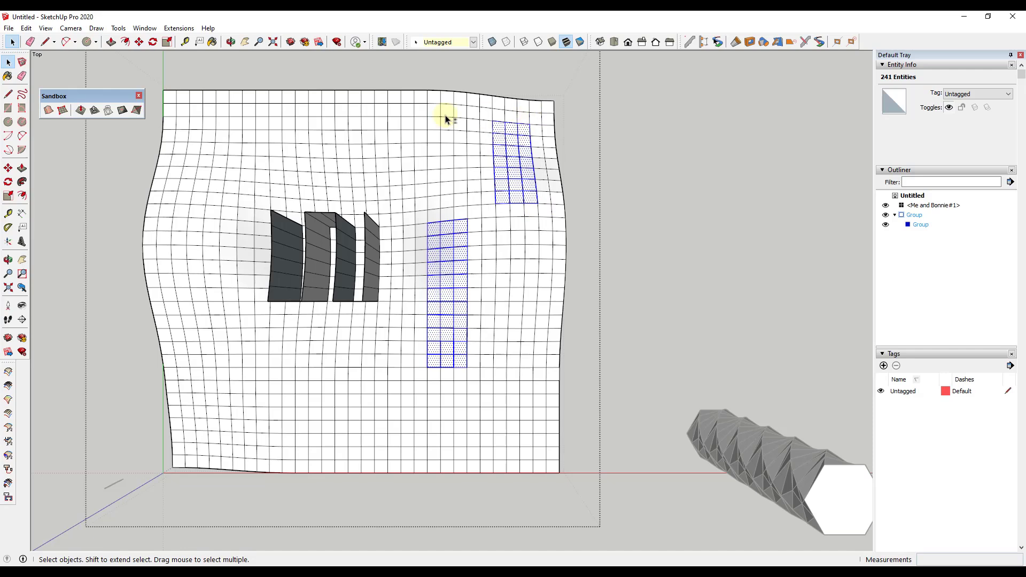
shift+drag(224, 109, 353, 162)
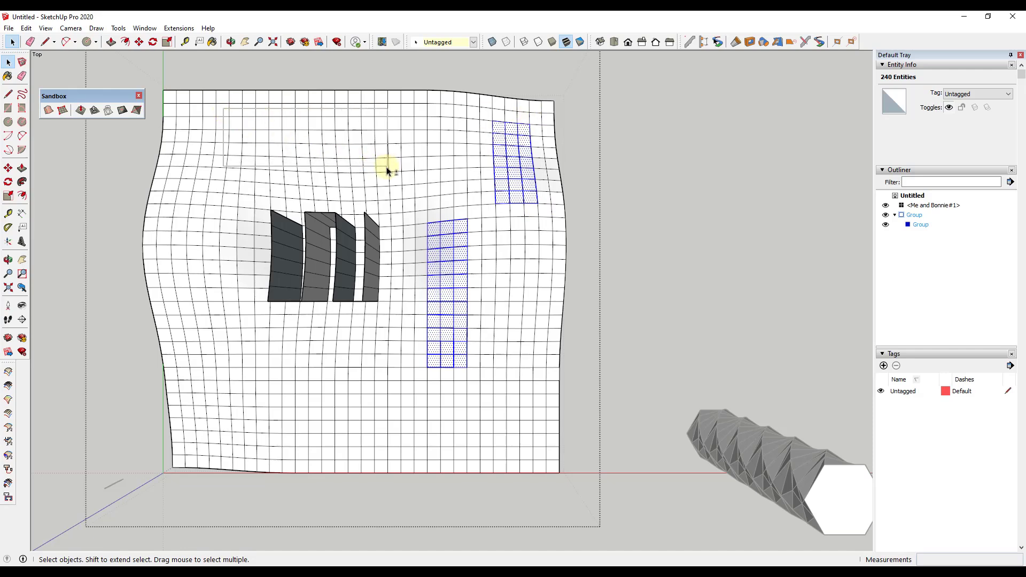
shift+drag(387, 170, 388, 168)
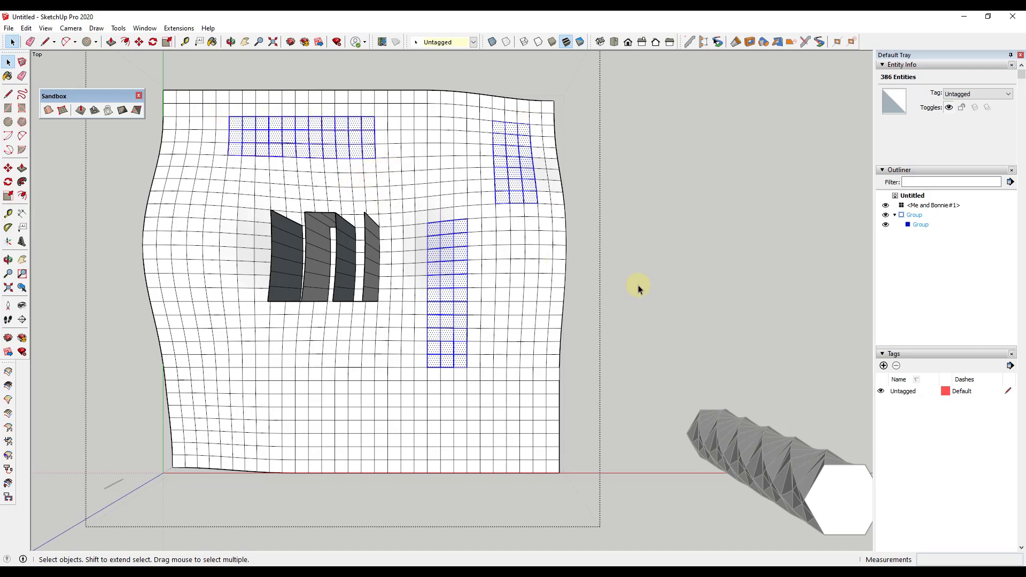
Step: Clear the selection and cycle through the previous selection sets until all three grid patches are selected again
click(575, 208)
key(ctrl+z)
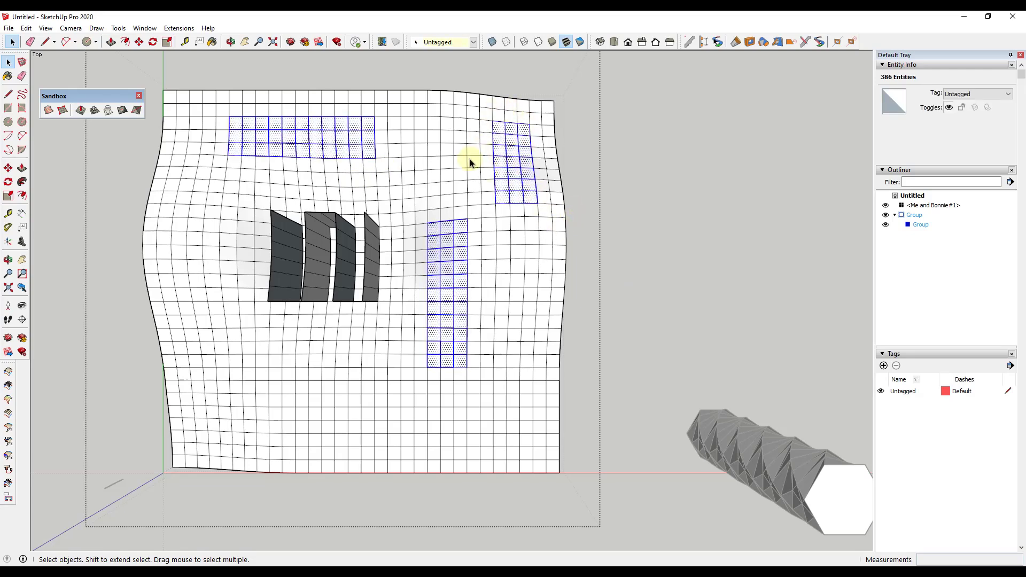
key(ctrl+z)
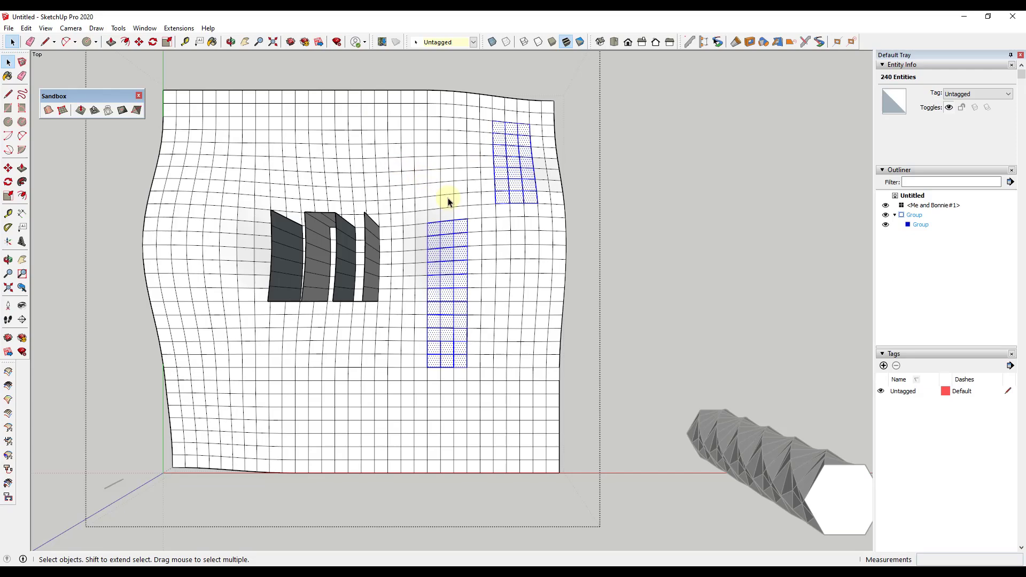
key(ctrl+z)
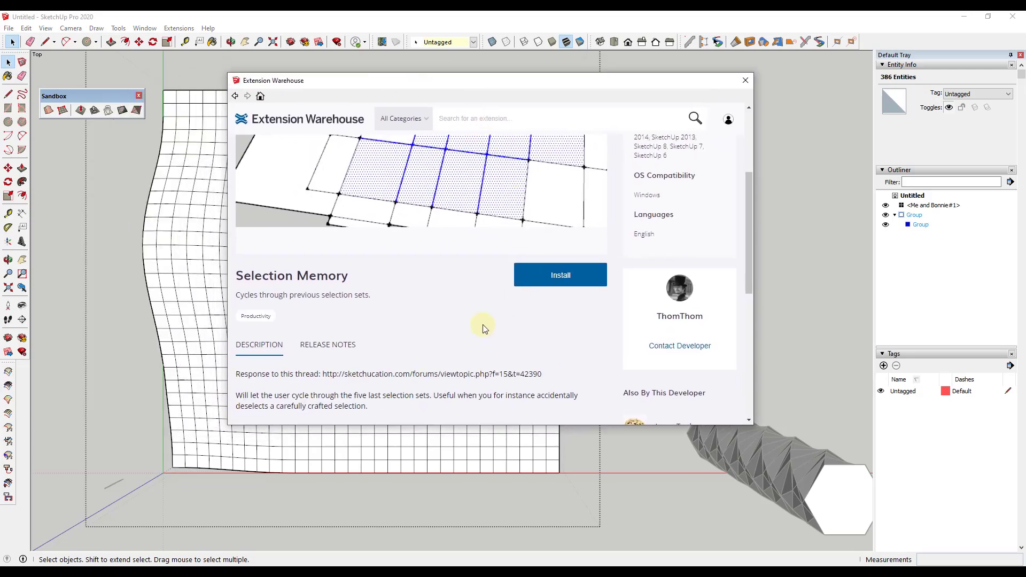
Step: Read the Selection Memory notes on the number of saved sets and the SELECTION_STACK_SIZE constant
scroll(485, 328, down, 3)
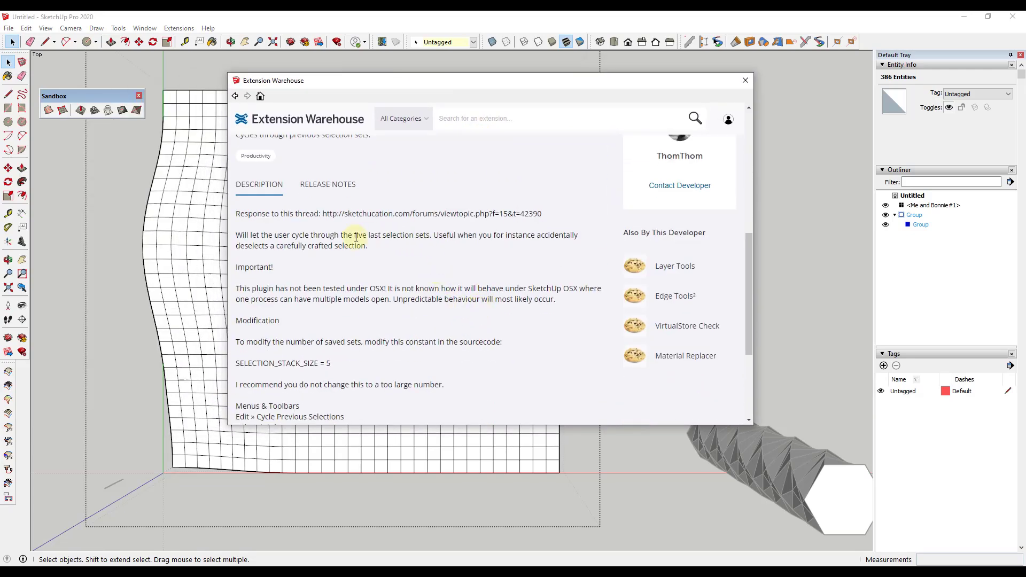
scroll(368, 316, down, 2)
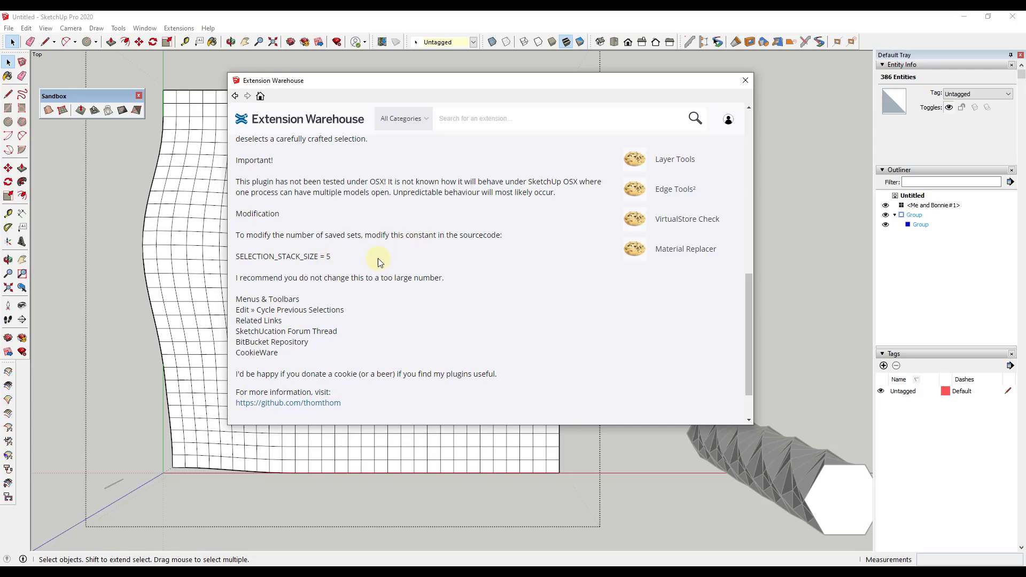
scroll(406, 284, up, 10)
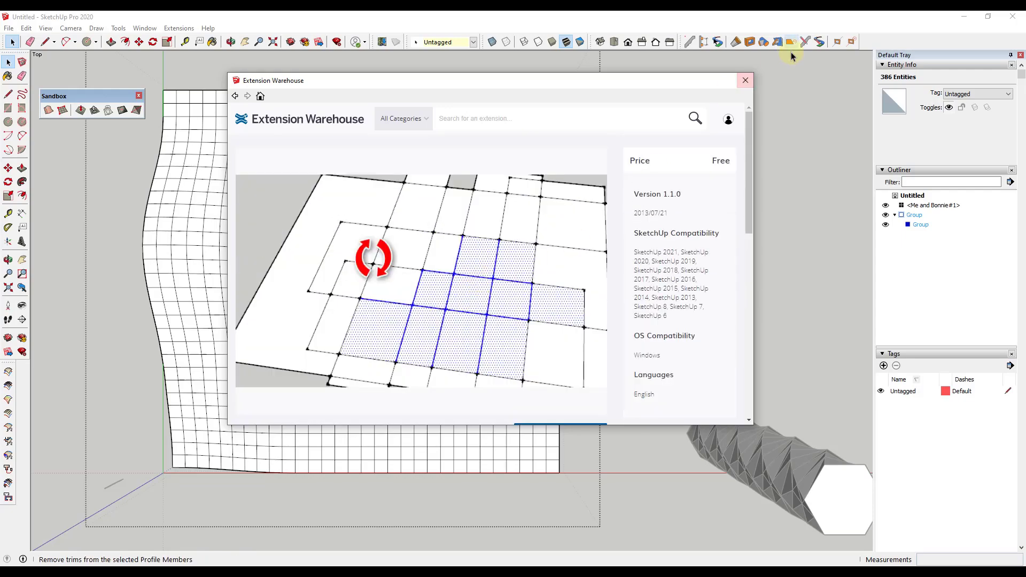
Step: Close the Extension Warehouse window and leave the terrain group so nothing is selected
click(744, 81)
scroll(529, 256, down, 4)
middle_drag(458, 236, 603, 287)
click(604, 287)
scroll(600, 366, up, 5)
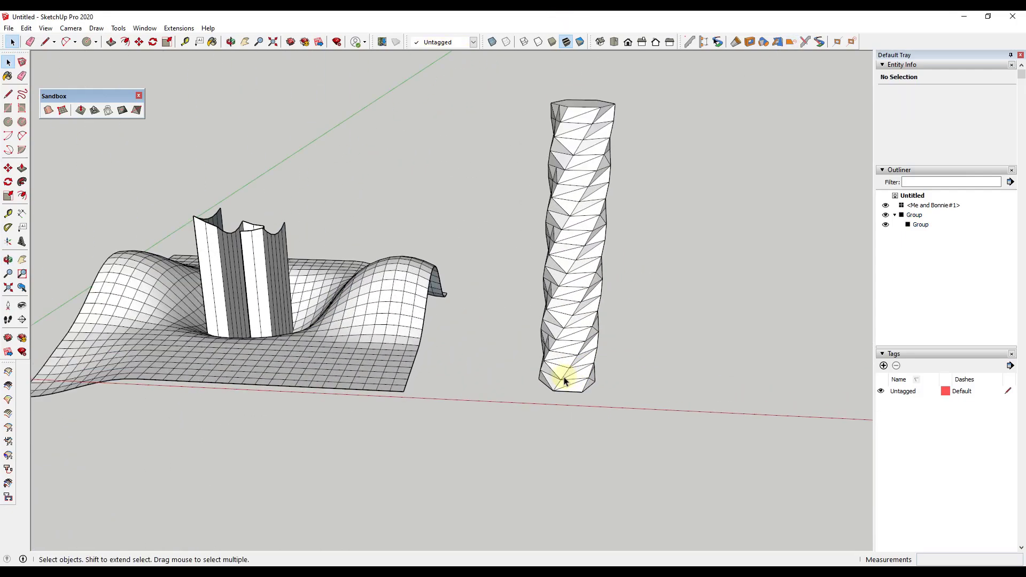
Step: Select the connected edges of one spiral seam one by one, from near the twisted column's base upward around it
click(566, 376)
shift+click(581, 353)
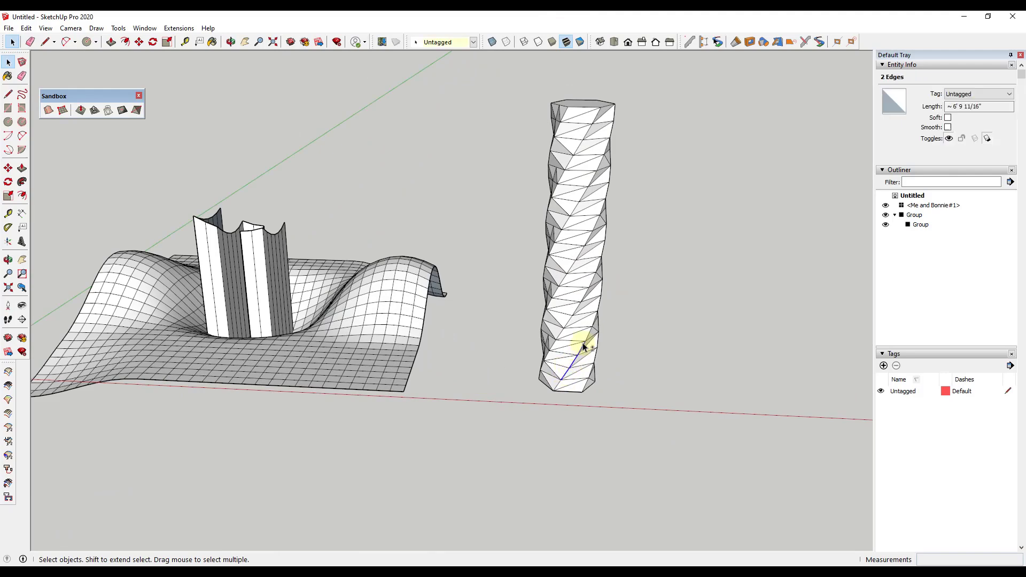
shift+click(593, 335)
middle_drag(675, 325, 273, 299)
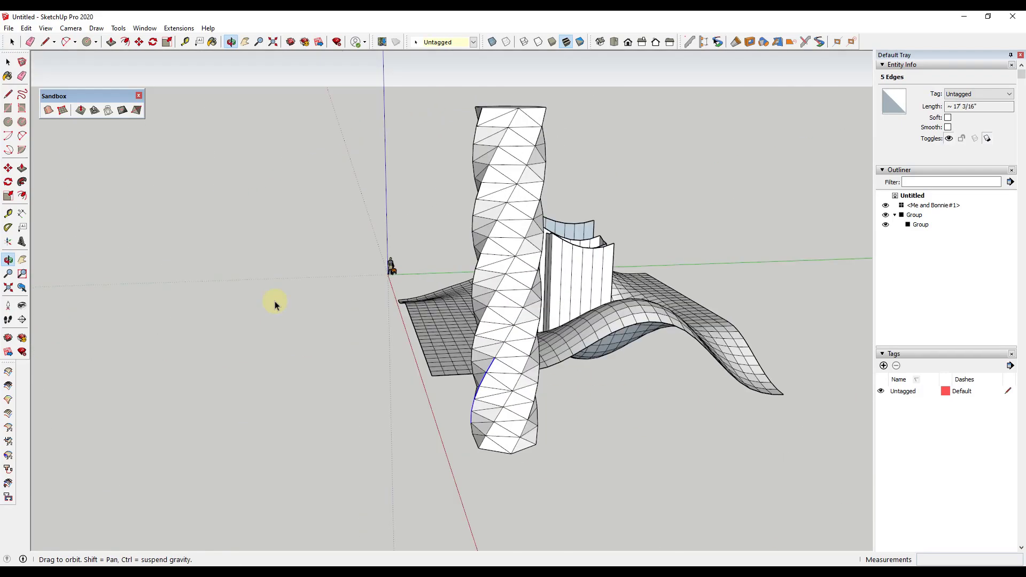
shift+click(492, 356)
shift+click(509, 333)
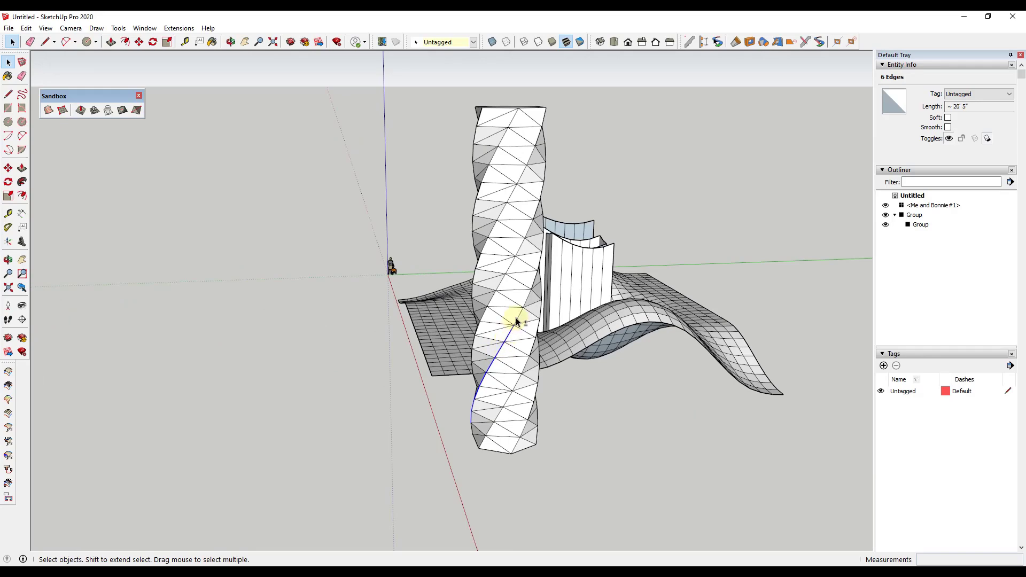
shift+click(524, 306)
shift+click(533, 271)
shift+click(531, 265)
shift+click(536, 261)
shift+click(538, 257)
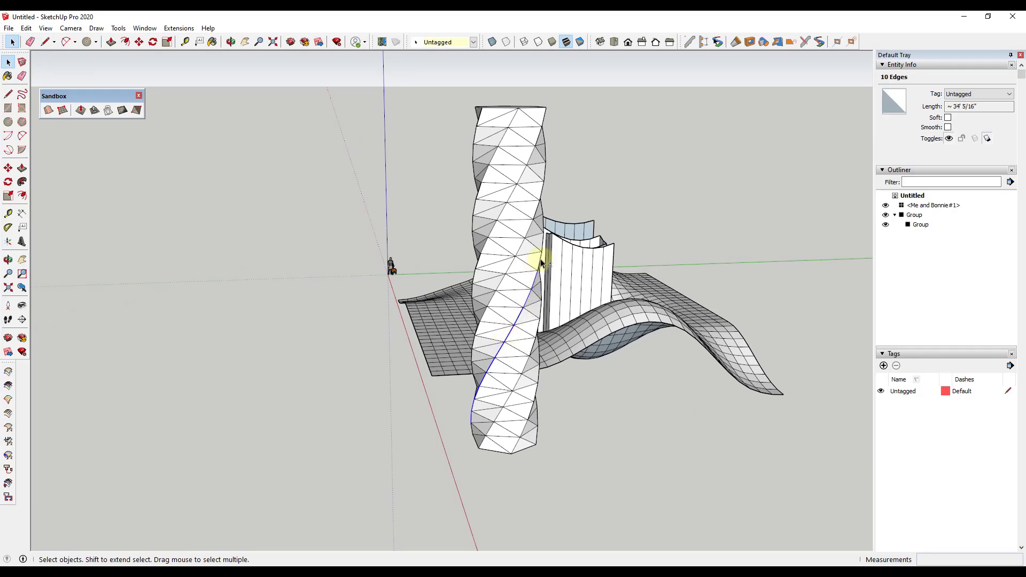
middle_drag(591, 297, 390, 278)
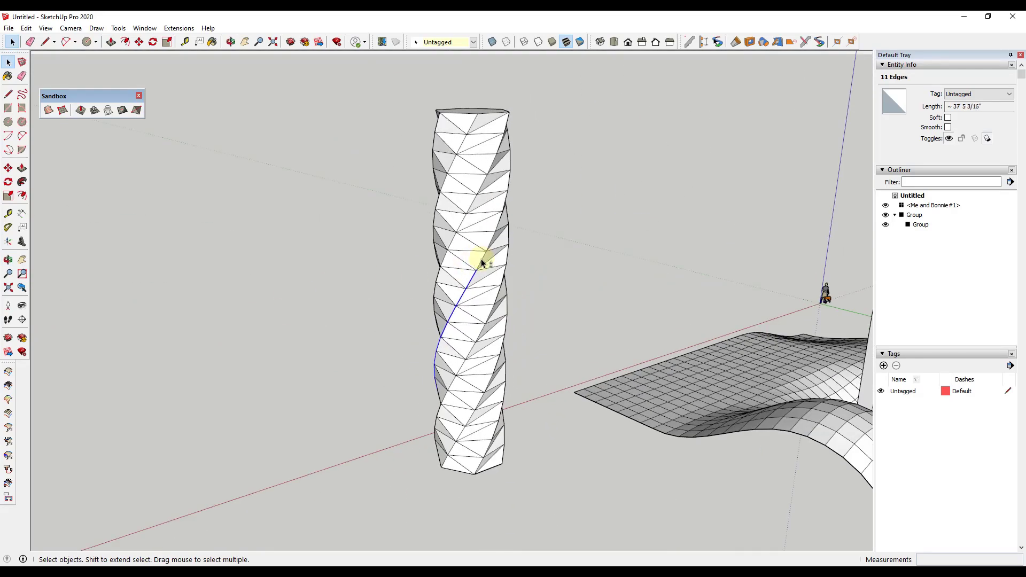
Step: Clear the edge selection, then restore it with Selection Memory and add the spiral seam's missing edges at the column's base
click(556, 245)
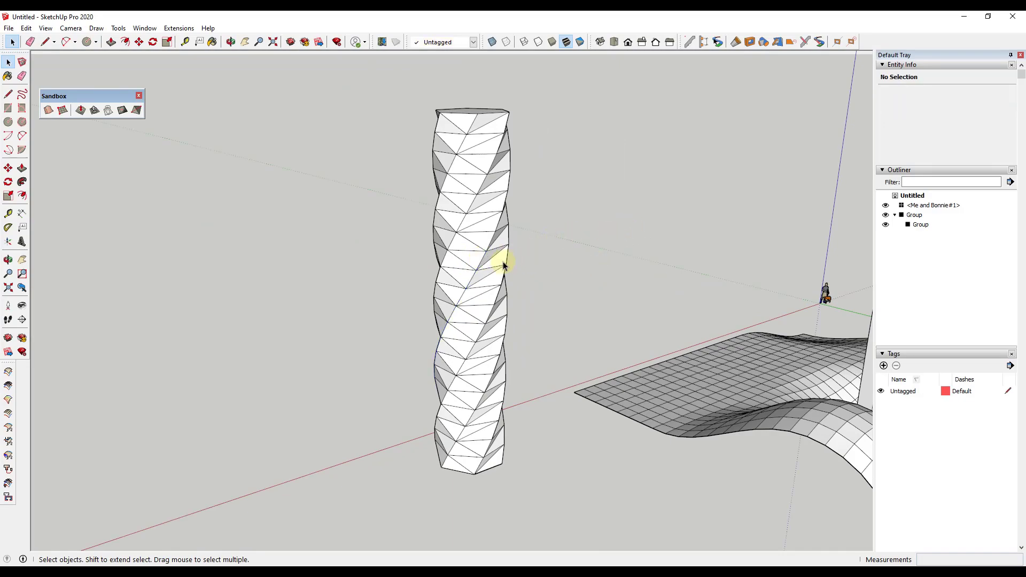
middle_drag(534, 309, 1022, 293)
middle_drag(473, 464, 501, 466)
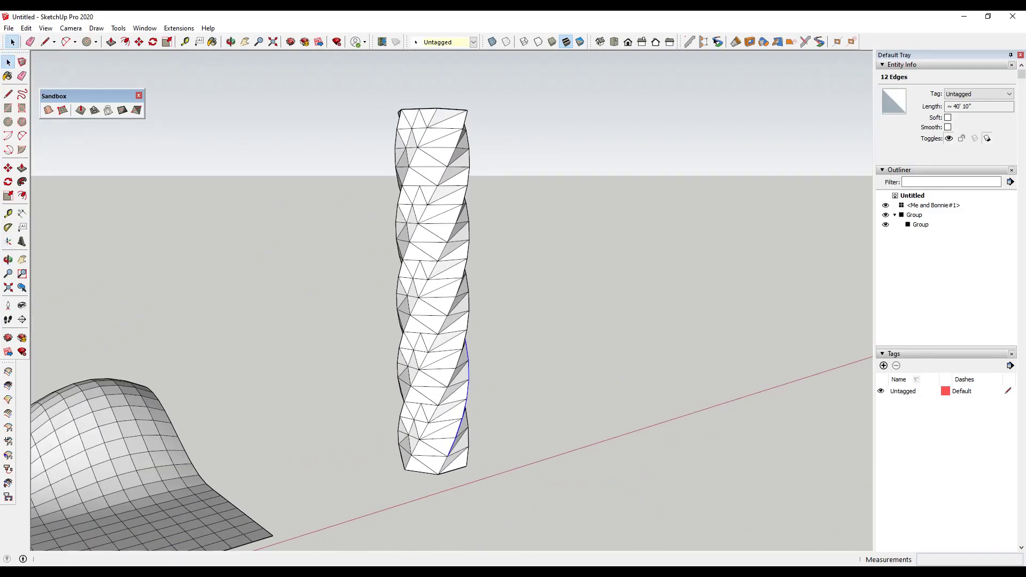
shift+click(444, 466)
Step: Add the next edges farther up the same spiral seam to the restored selection
middle_drag(801, 350, 556, 350)
middle_drag(494, 299, 407, 308)
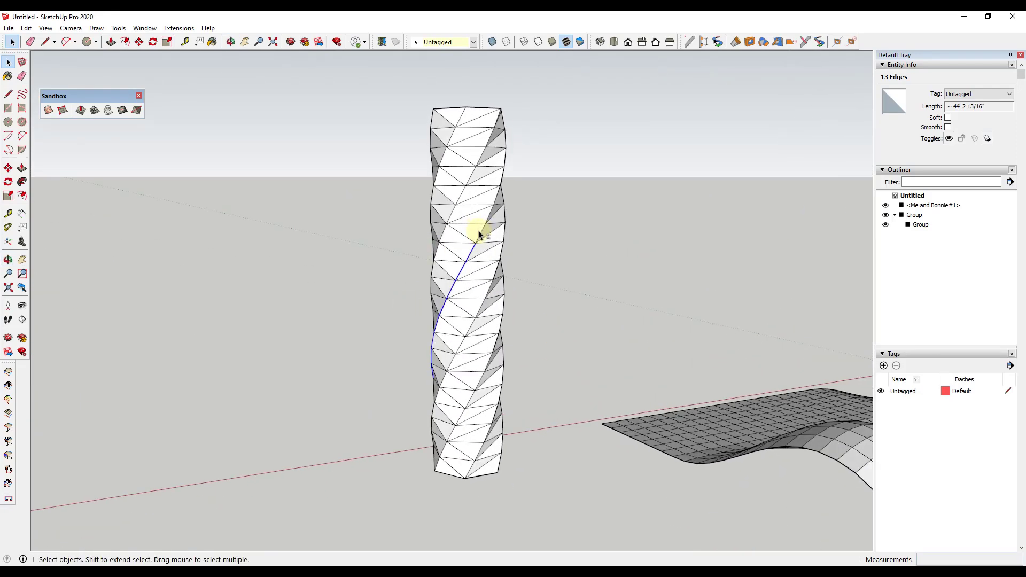
shift+click(489, 222)
shift+click(496, 204)
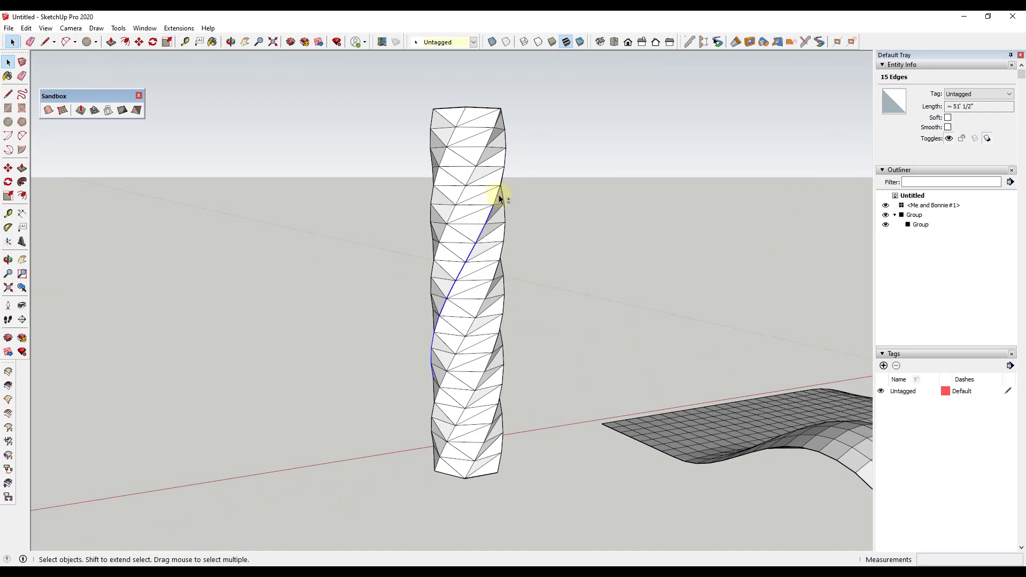
middle_drag(352, 325, 1025, 346)
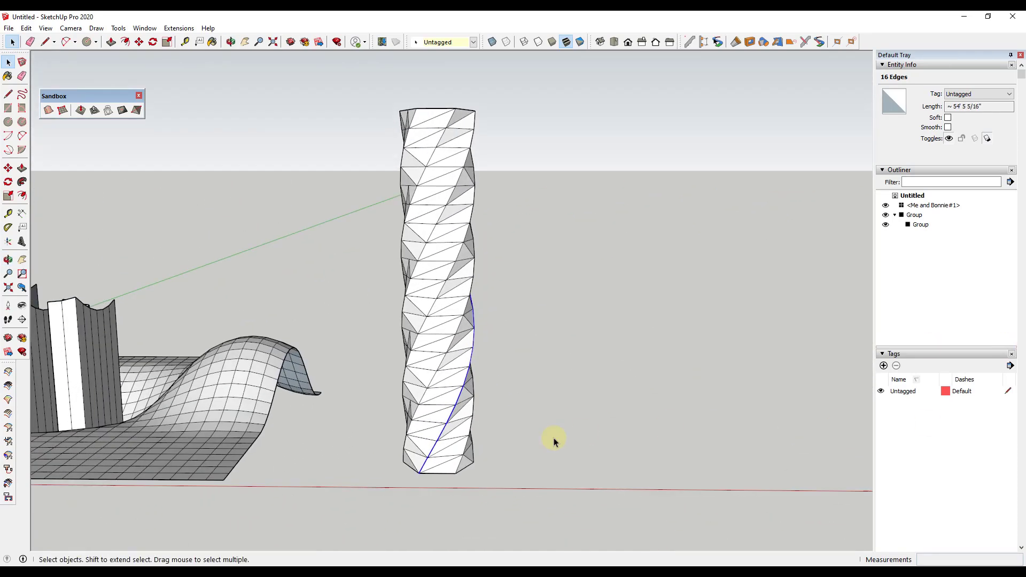
Step: Copy the selected spiral edges from their bottom endpoint to empty space beside the column, along the red axis
scroll(429, 439, down, 1)
scroll(411, 443, up, 1)
key(m)
click(421, 470)
key(ctrl)
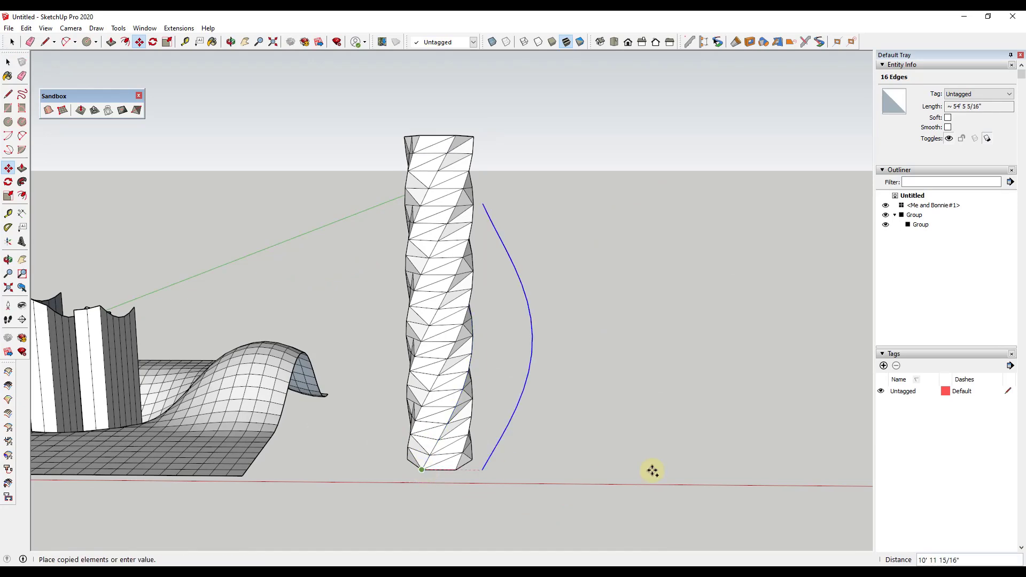
click(682, 475)
key(space)
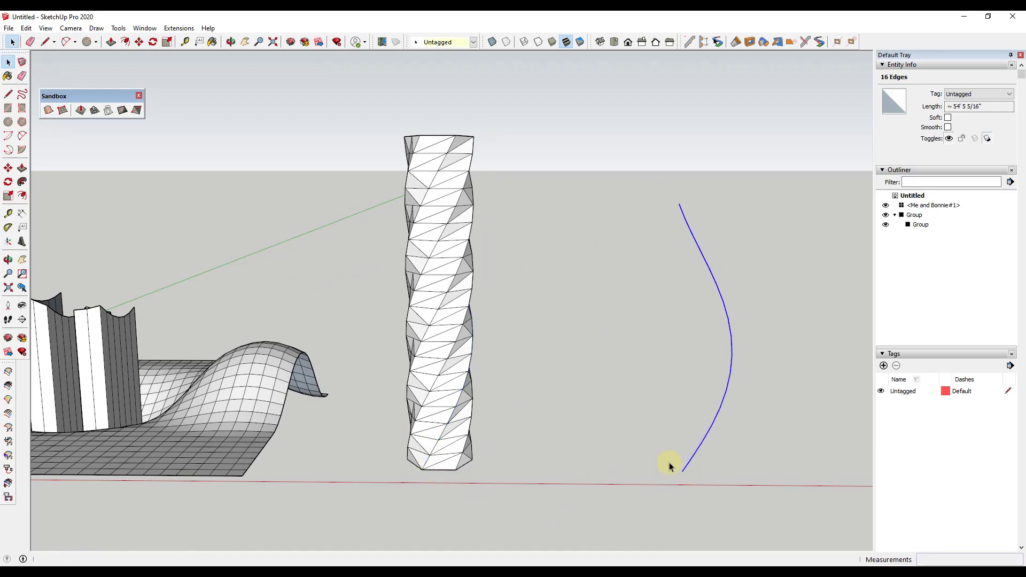
scroll(446, 423, down, 2)
middle_drag(765, 344, 742, 369)
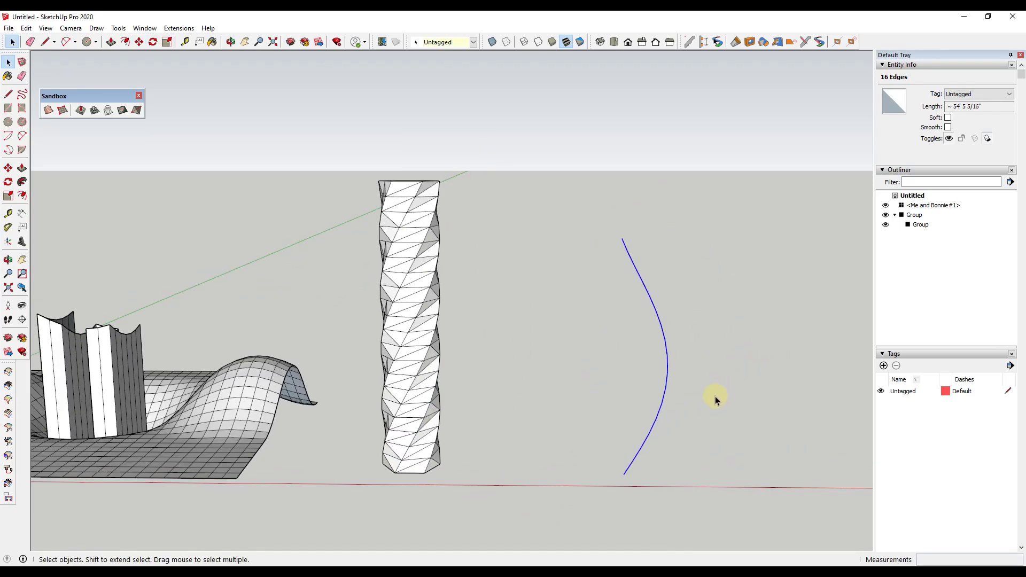